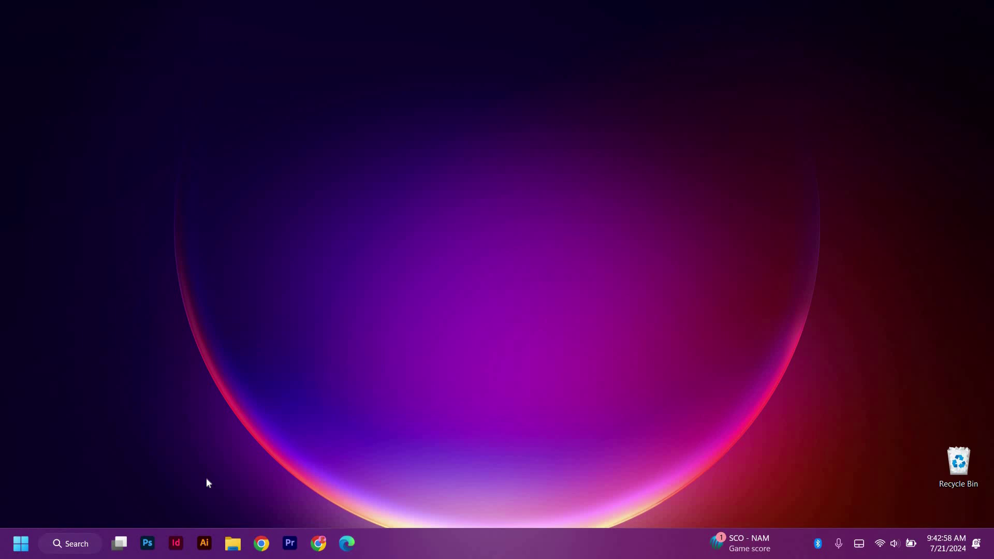
Step: Launch Edge and open the saved passwords list (52 sites and apps) in Microsoft Wallet
{"action": "left_click", "coordinate": [347, 543]}
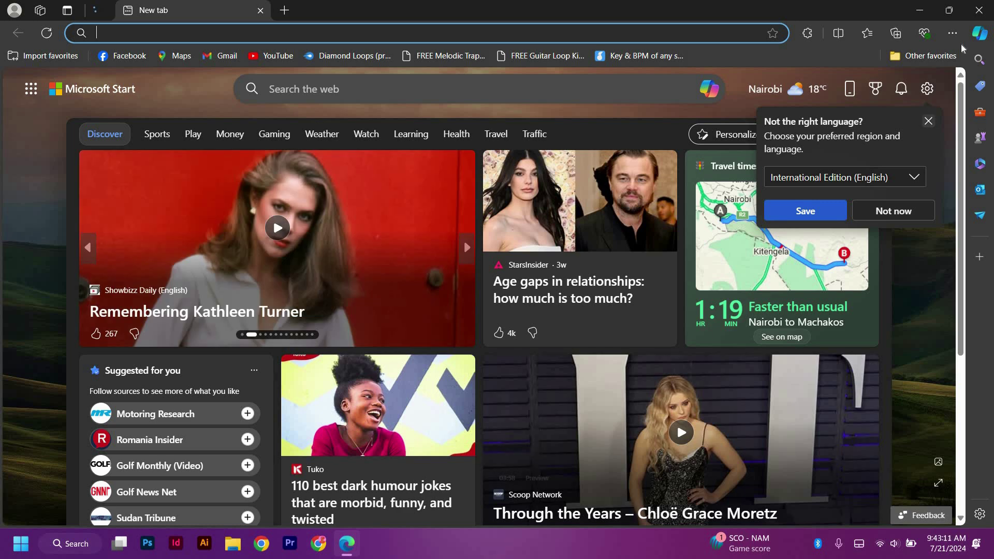
{"action": "left_click", "coordinate": [952, 34]}
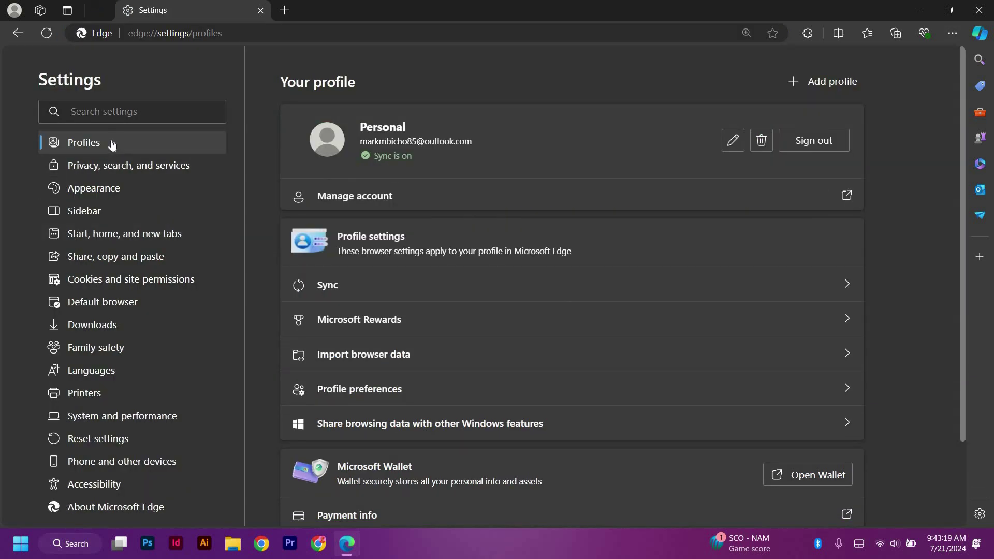
{"action": "scroll", "coordinate": [534, 328], "scroll_direction": "down", "scroll_amount": 1}
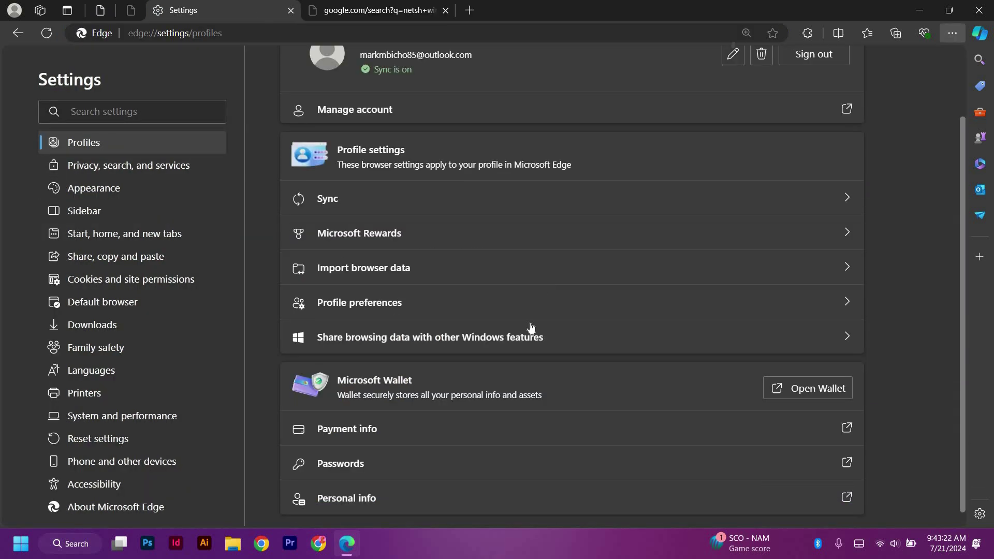
{"action": "left_click", "coordinate": [417, 457]}
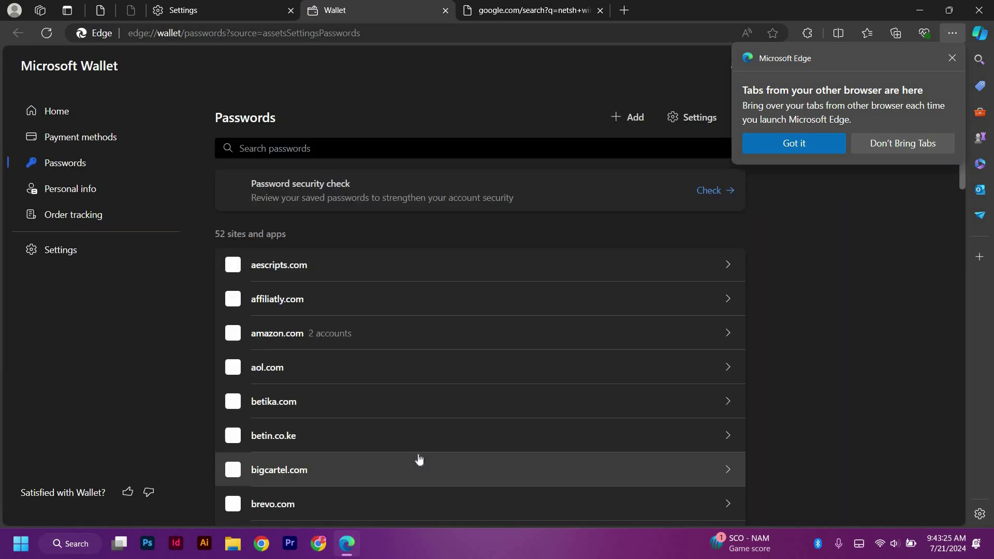
Step: Turn off 'Offer to save passwords' in the Wallet settings
{"action": "left_click", "coordinate": [698, 118]}
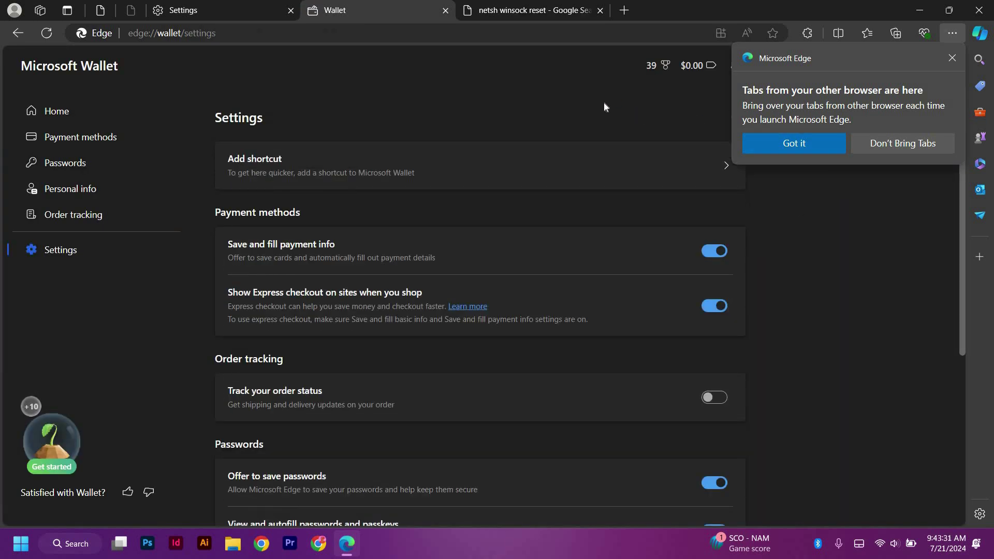
{"action": "scroll", "coordinate": [604, 107], "scroll_direction": "down", "scroll_amount": 2}
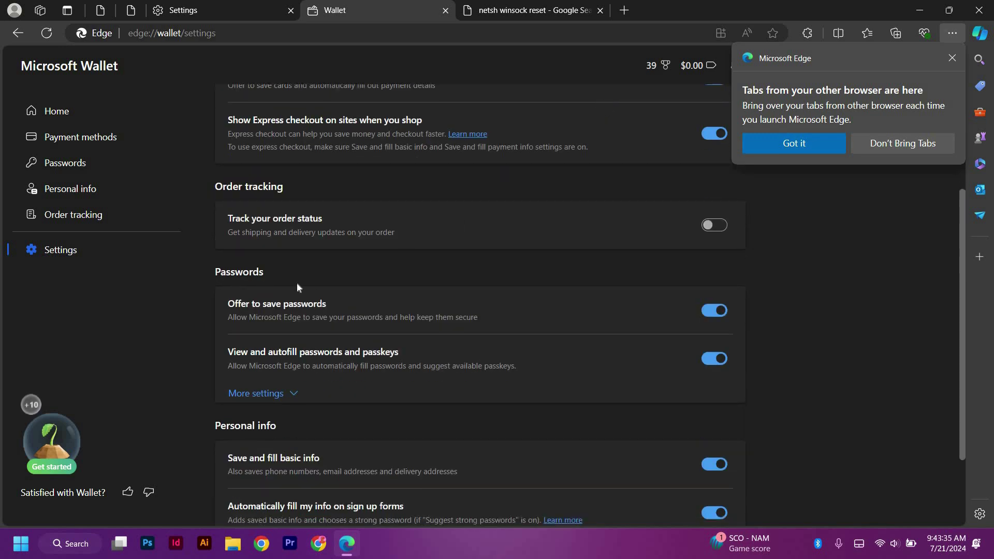
{"action": "left_click", "coordinate": [702, 308]}
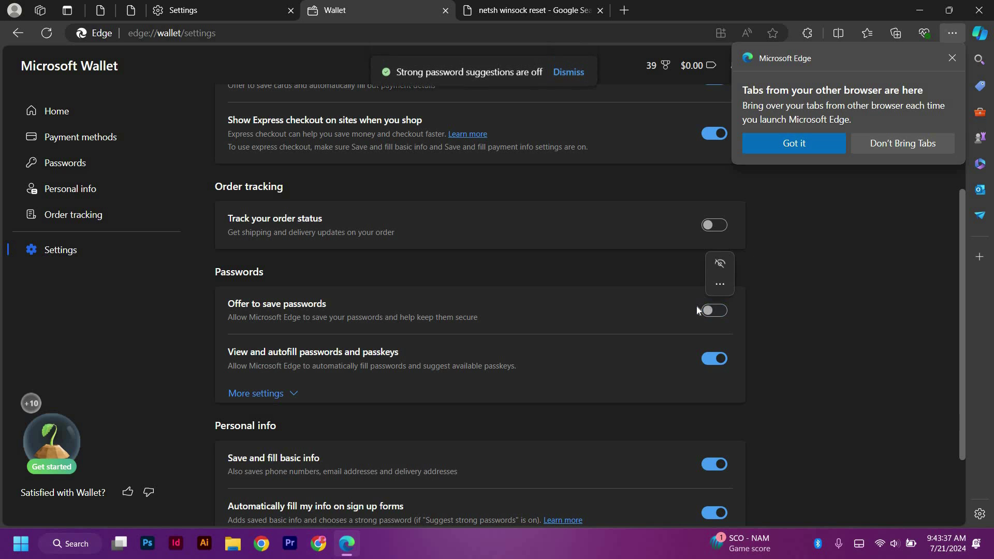